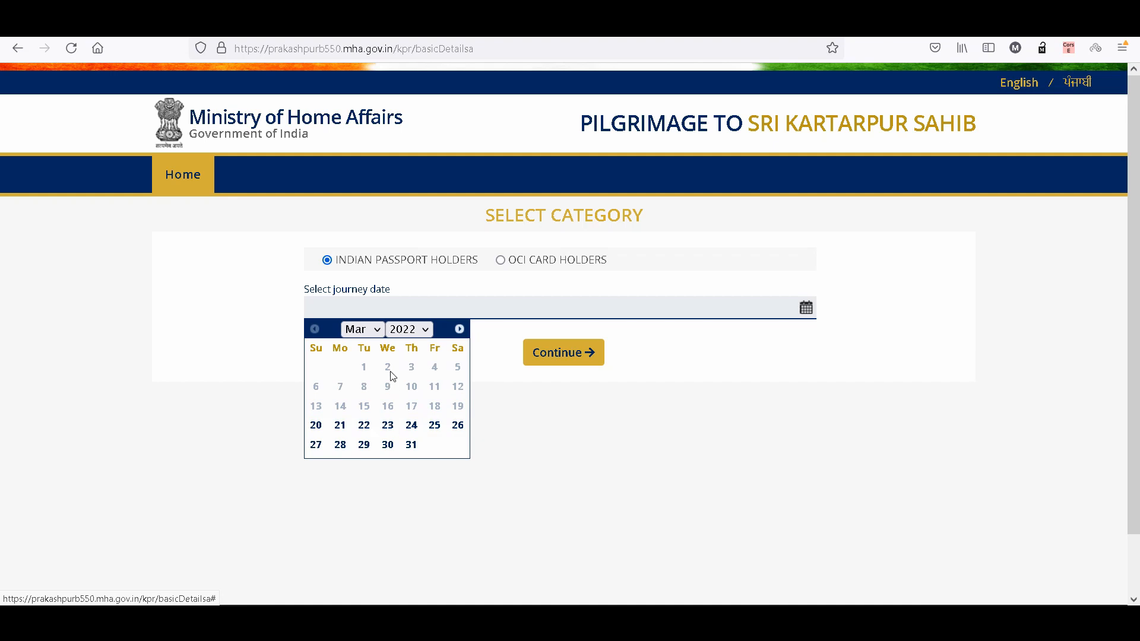
Choose 2 April 2022 as the journey date and select the available 02/04/2022 slot.
click(369, 329)
click(364, 369)
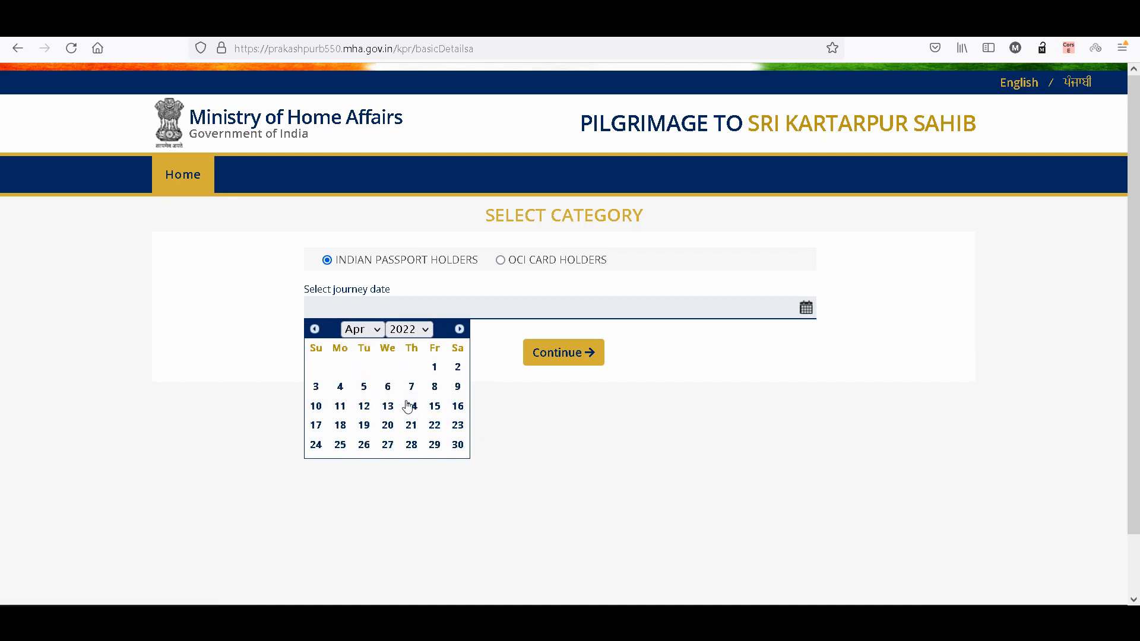
click(458, 367)
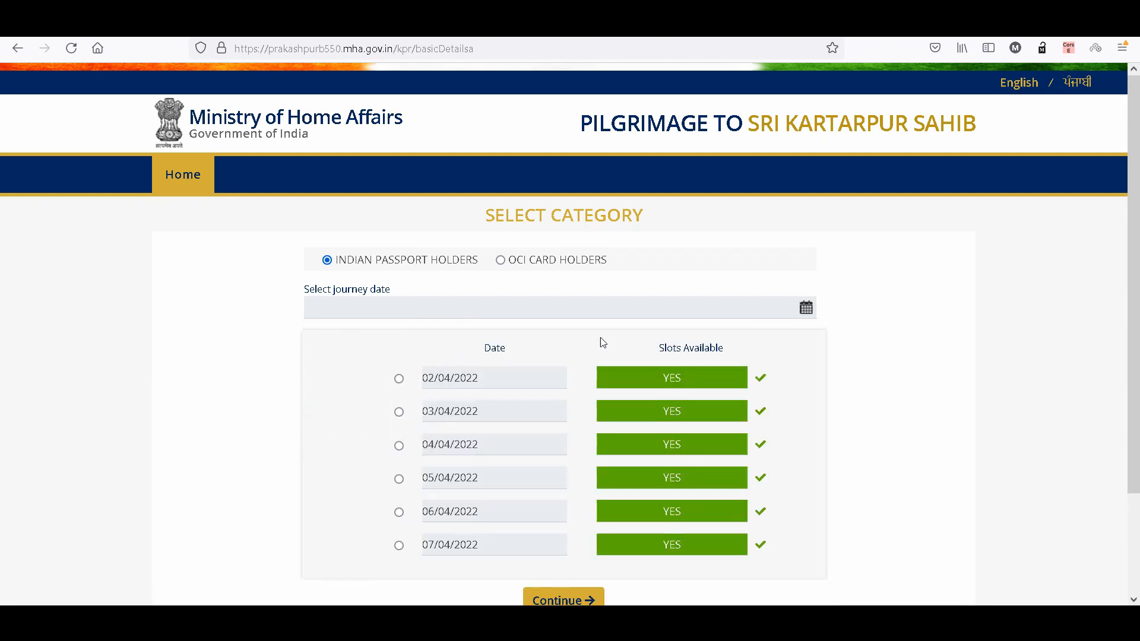
click(399, 378)
triple_click(401, 413)
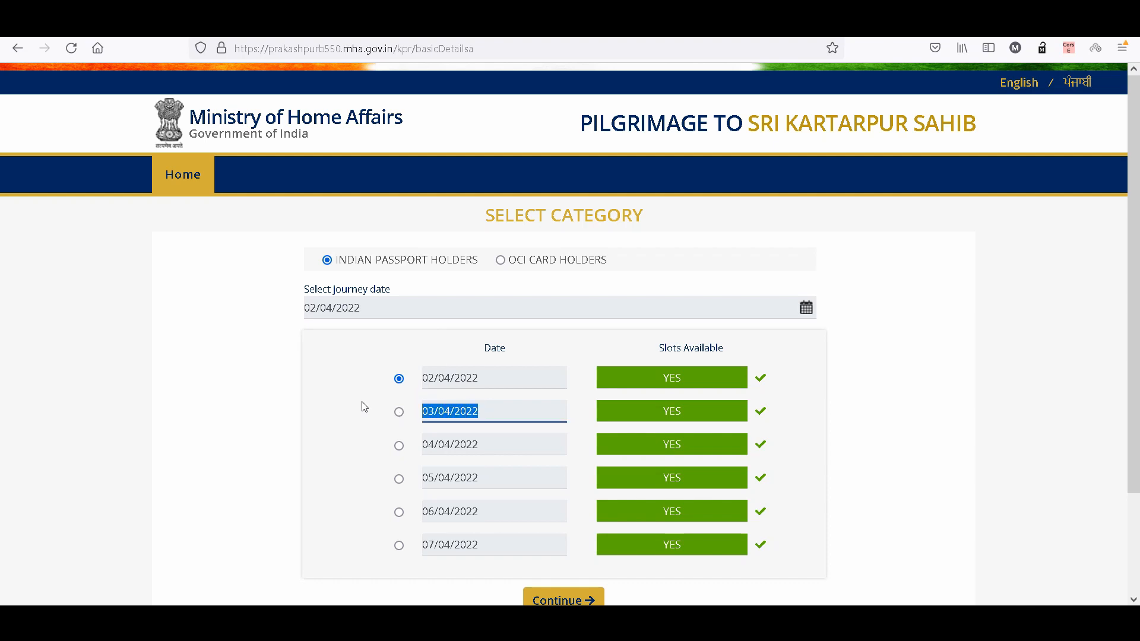
drag(484, 411, 416, 412)
click(473, 409)
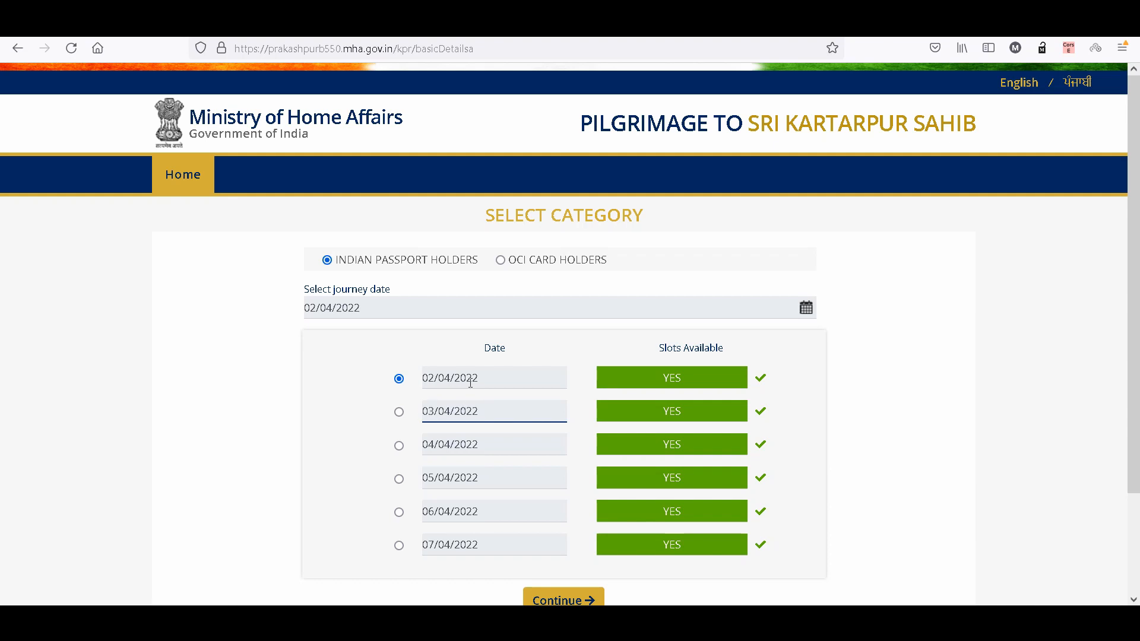
click(428, 377)
drag(475, 379, 419, 381)
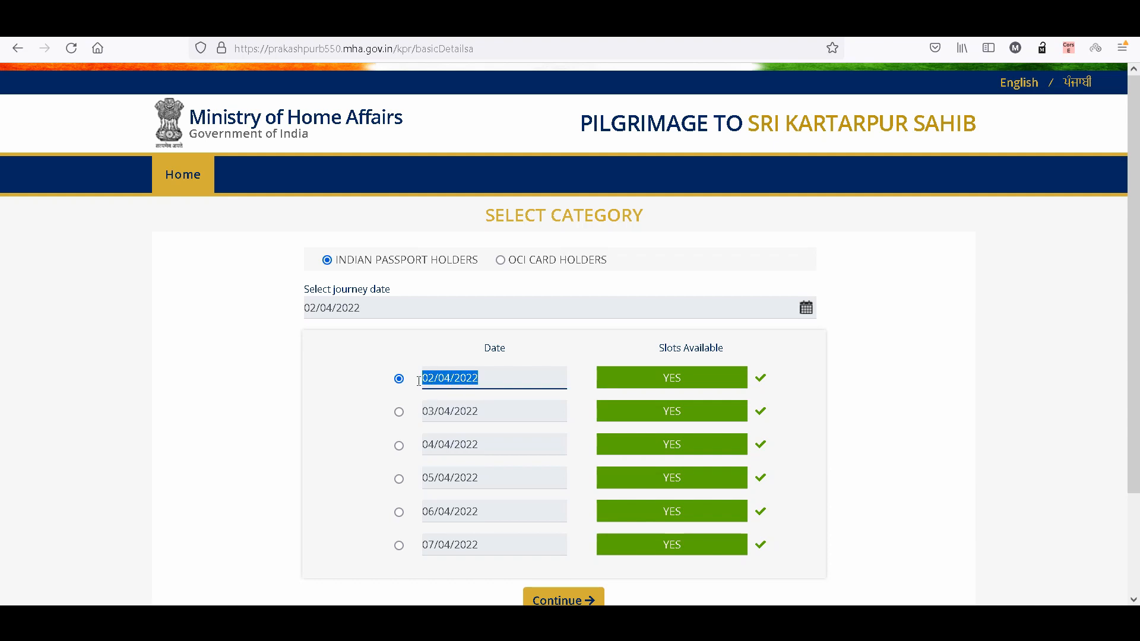
click(352, 377)
Continue to the Part A form with the selected journey date and set the passport type to Ordinary.
scroll(488, 348, down, 3)
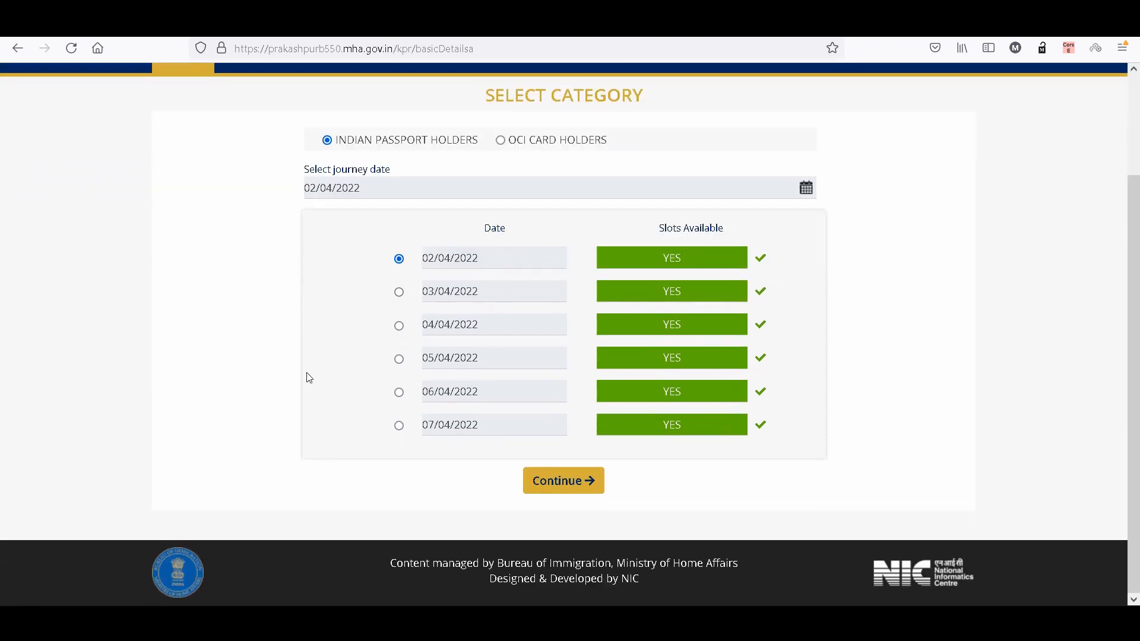
click(582, 482)
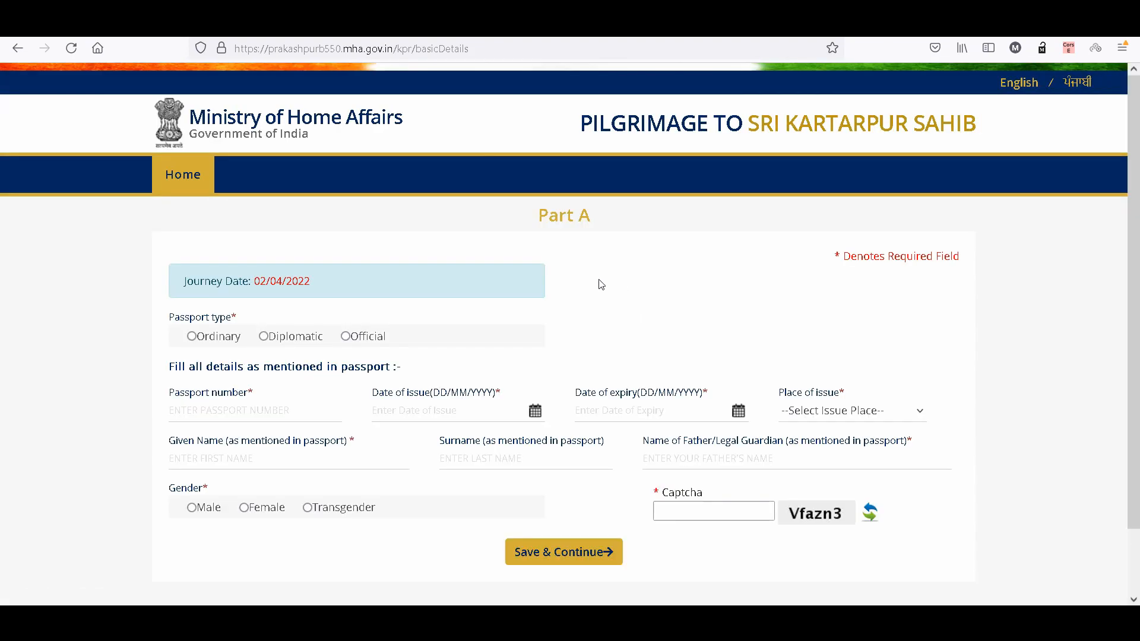
scroll(632, 305, down, 3)
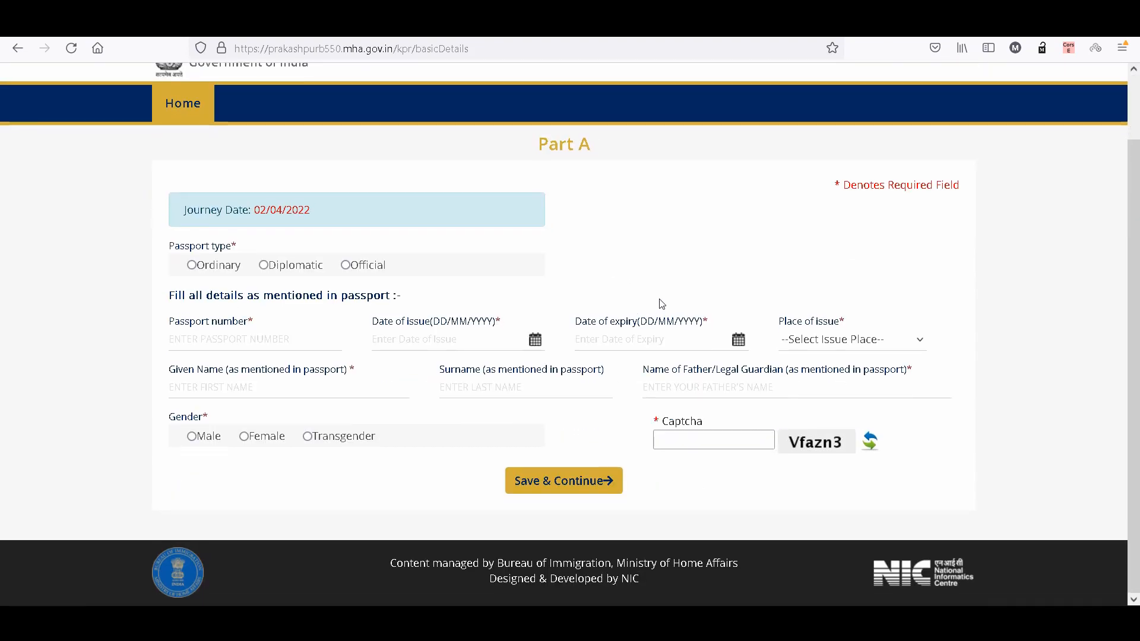
click(191, 265)
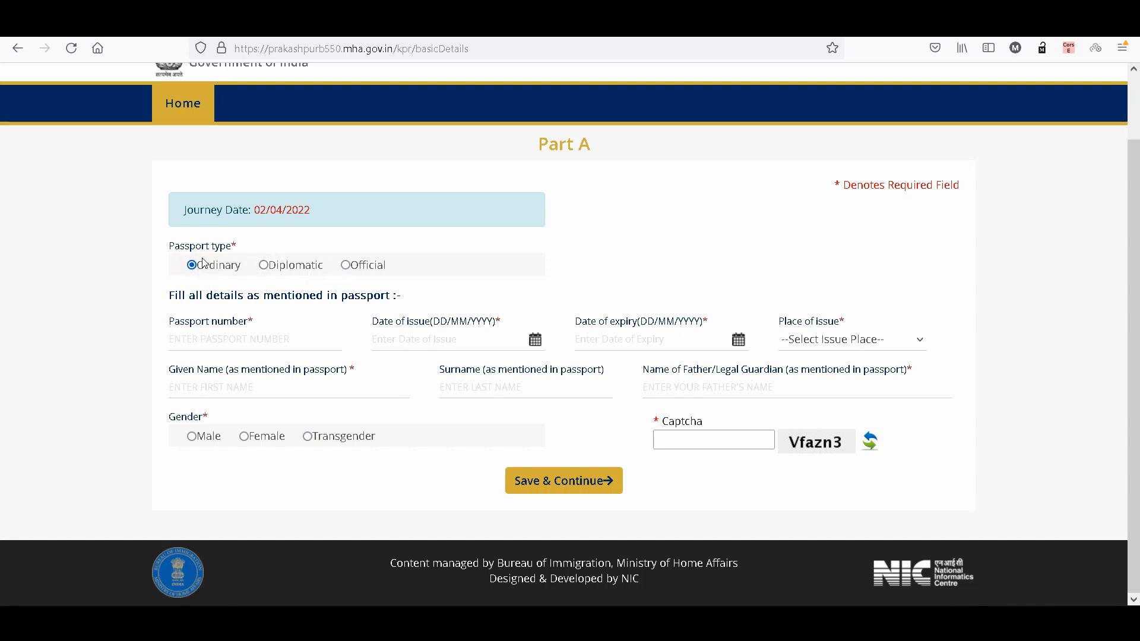
Examine the passport number, issue date, expiry date, place of issue and name fields in Part A.
click(195, 342)
click(390, 344)
click(622, 342)
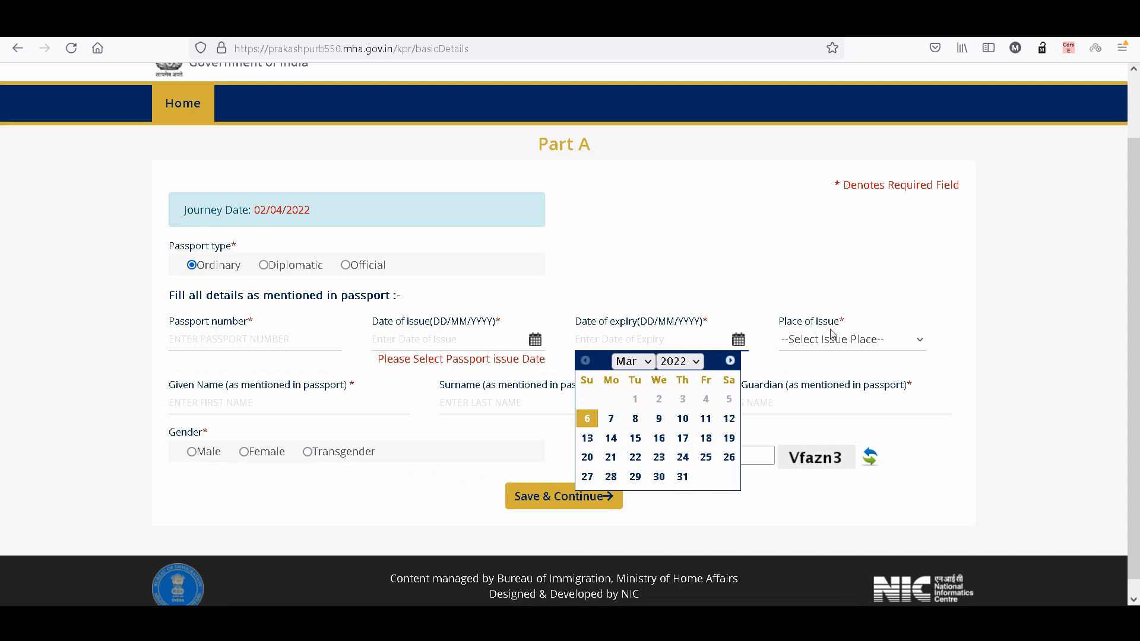
click(833, 284)
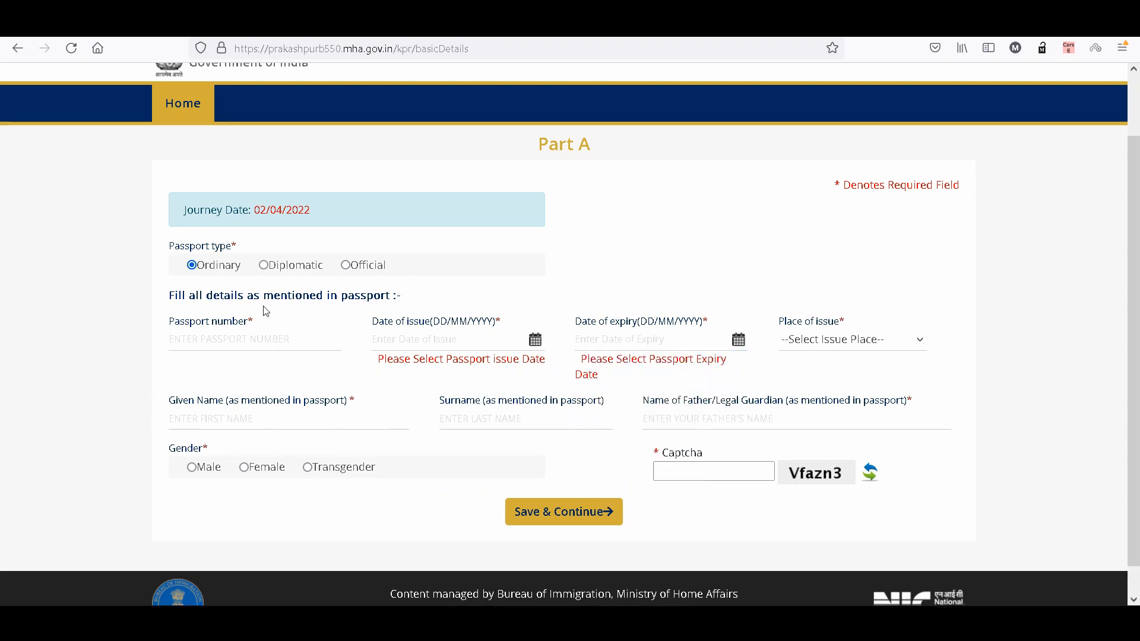
click(212, 413)
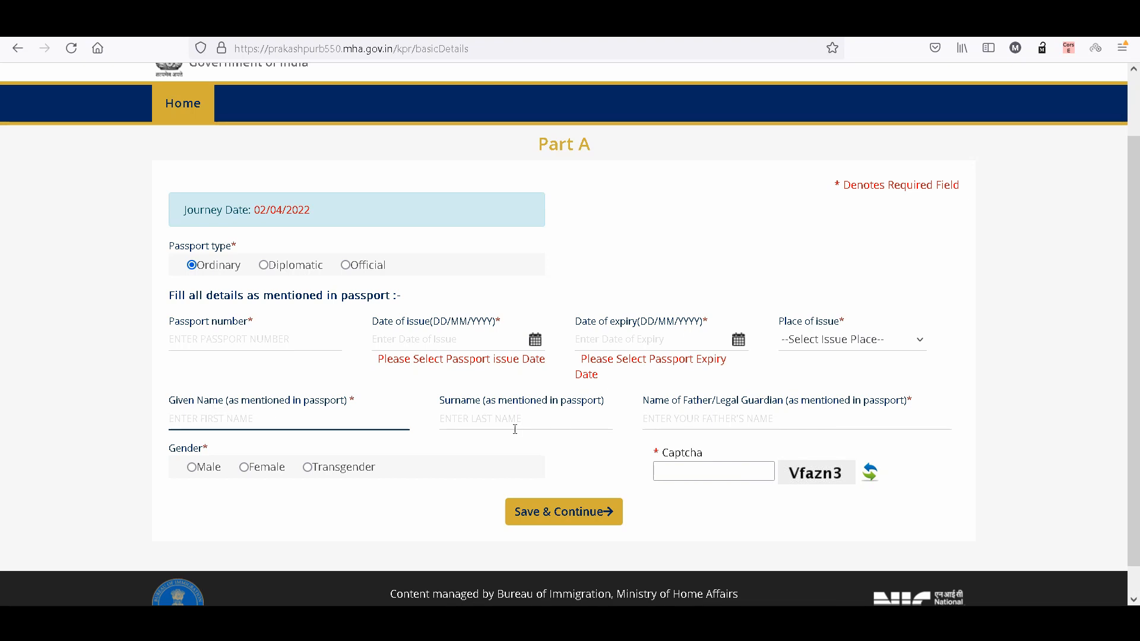
click(498, 421)
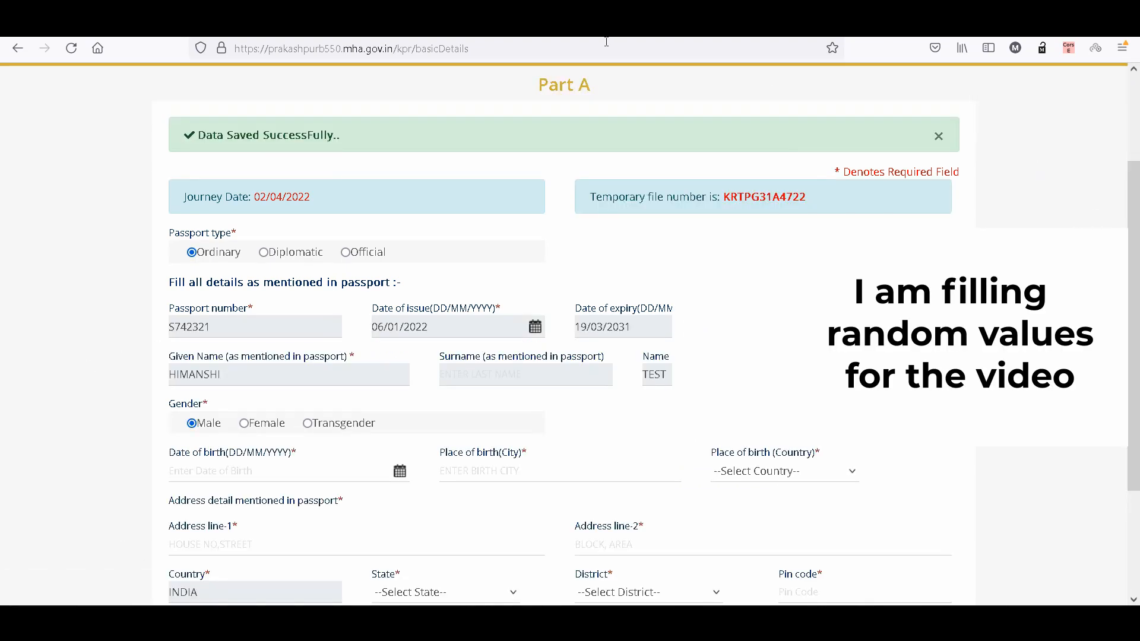
Review the saved passport details in Part A and the birth and passport address fields below them.
scroll(865, 404, down, 2)
scroll(814, 374, up, 3)
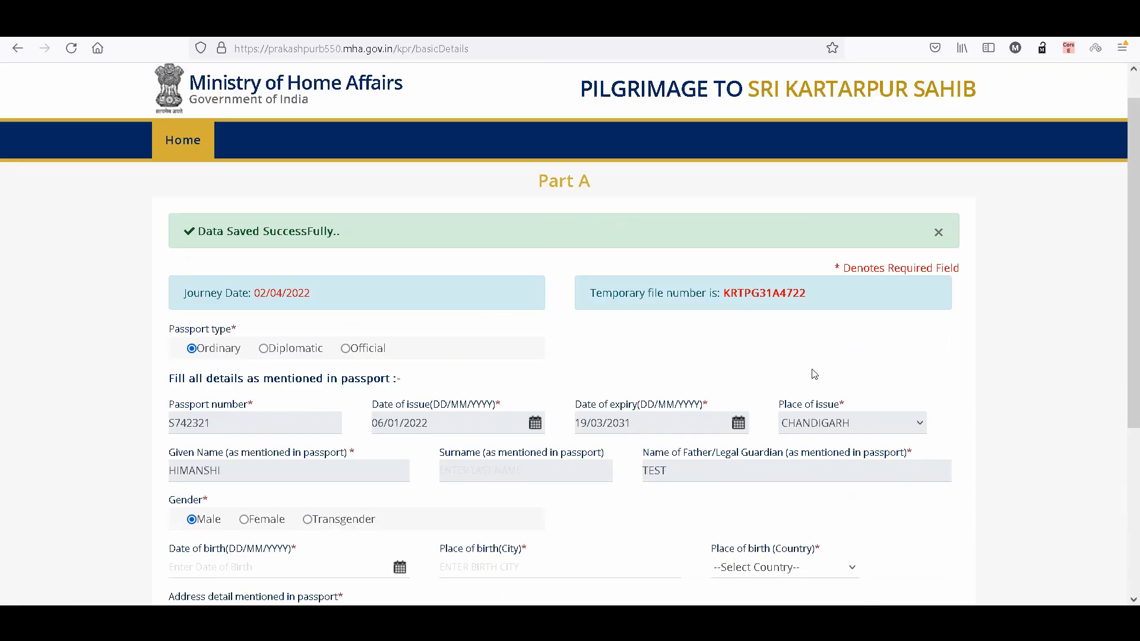
scroll(531, 366, down, 1)
scroll(530, 367, down, 3)
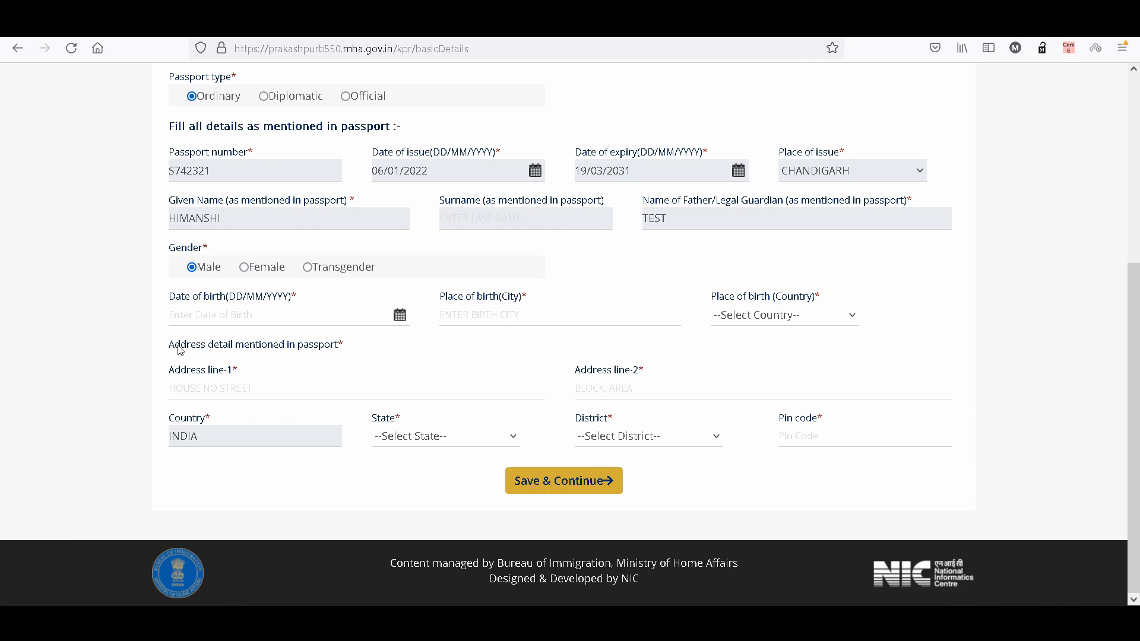
drag(170, 346, 347, 349)
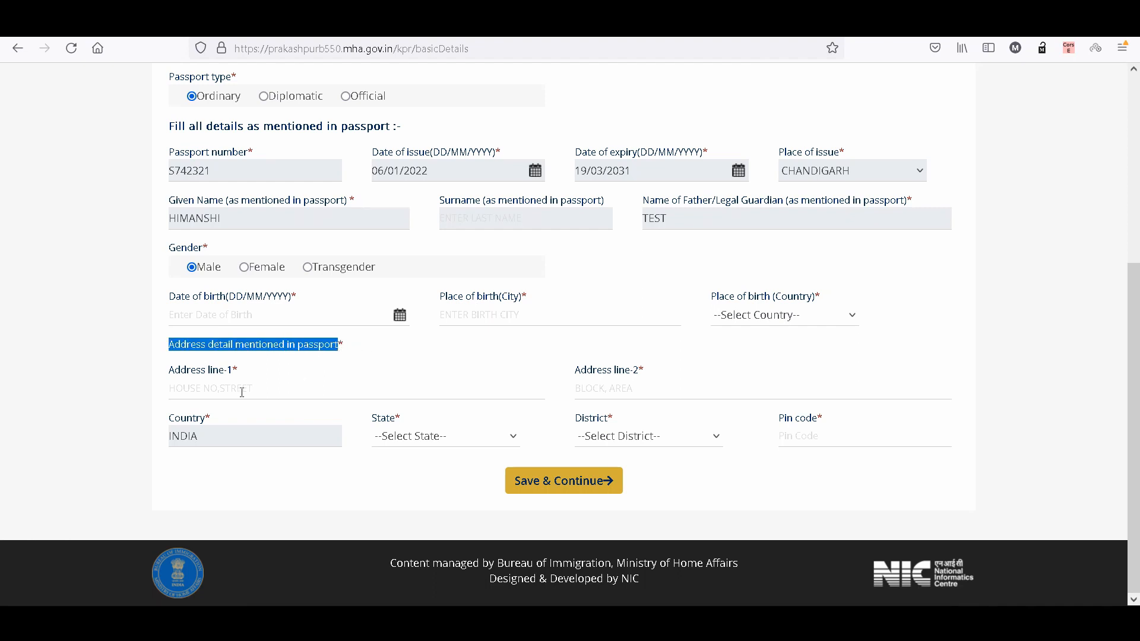
click(261, 383)
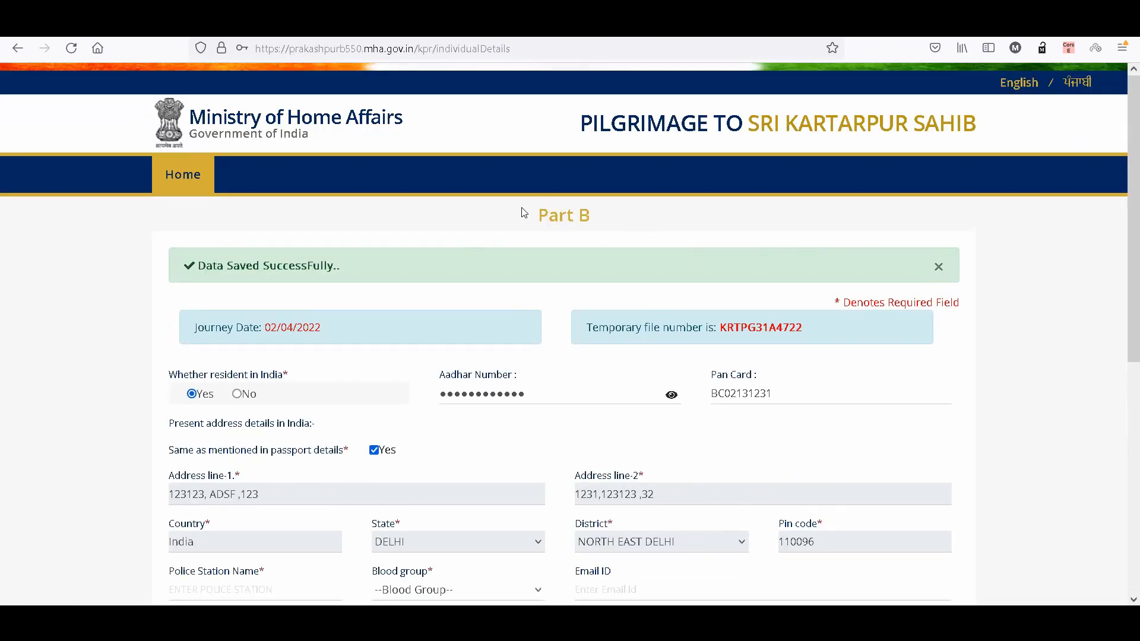
Examine the residency, identity number and present address fields in Part B.
drag(522, 223, 601, 222)
click(612, 224)
scroll(483, 359, down, 2)
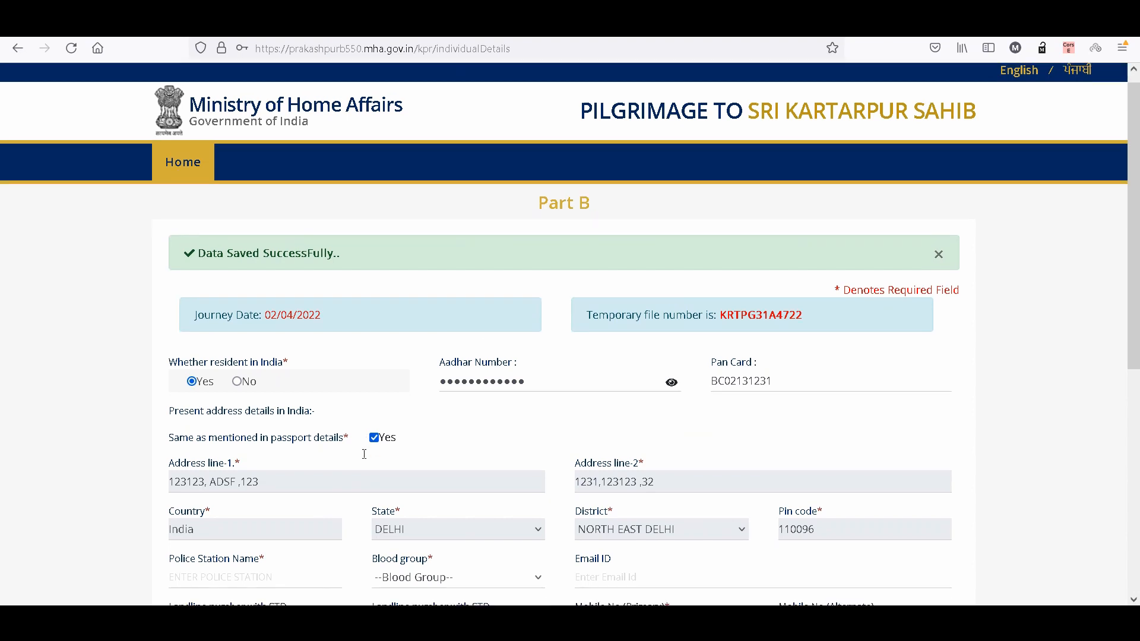
drag(179, 244, 304, 247)
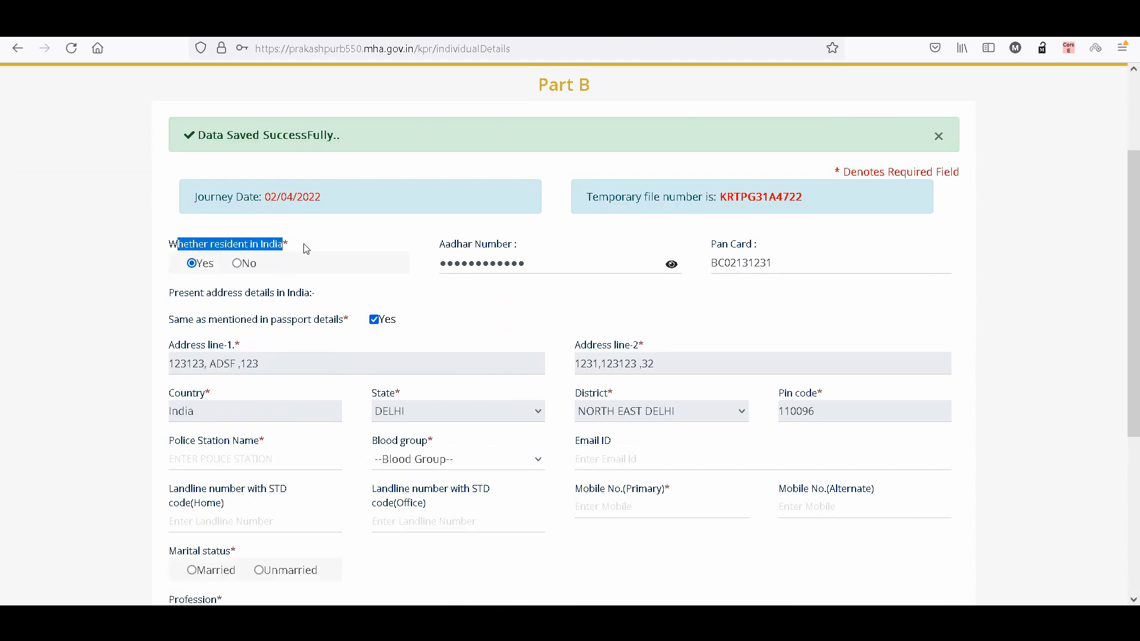
click(303, 248)
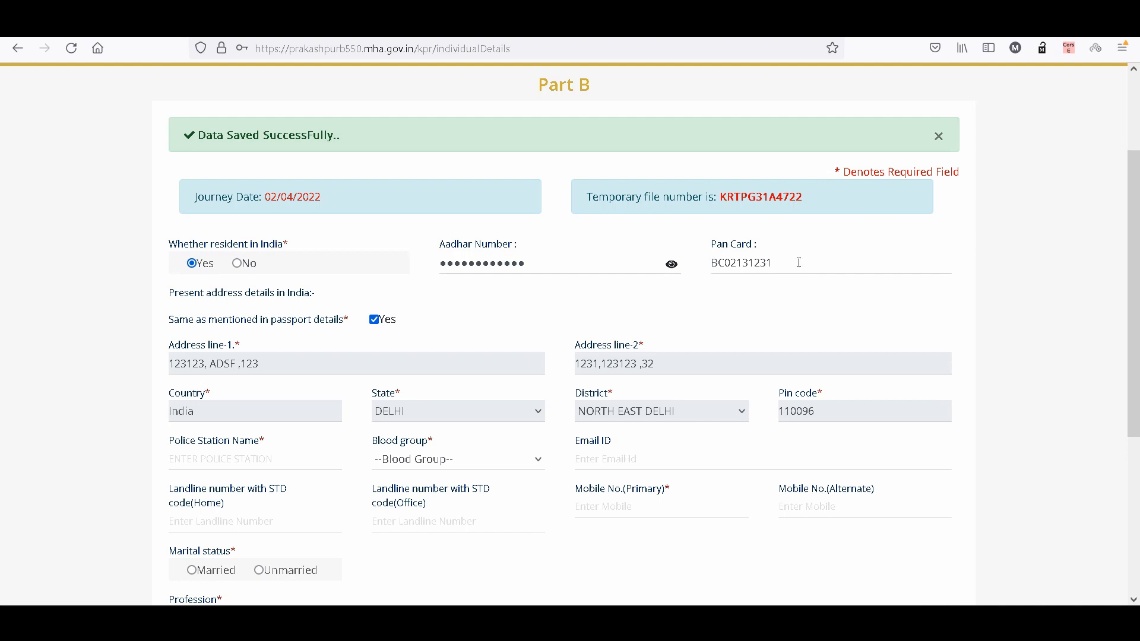
scroll(160, 211, down, 2)
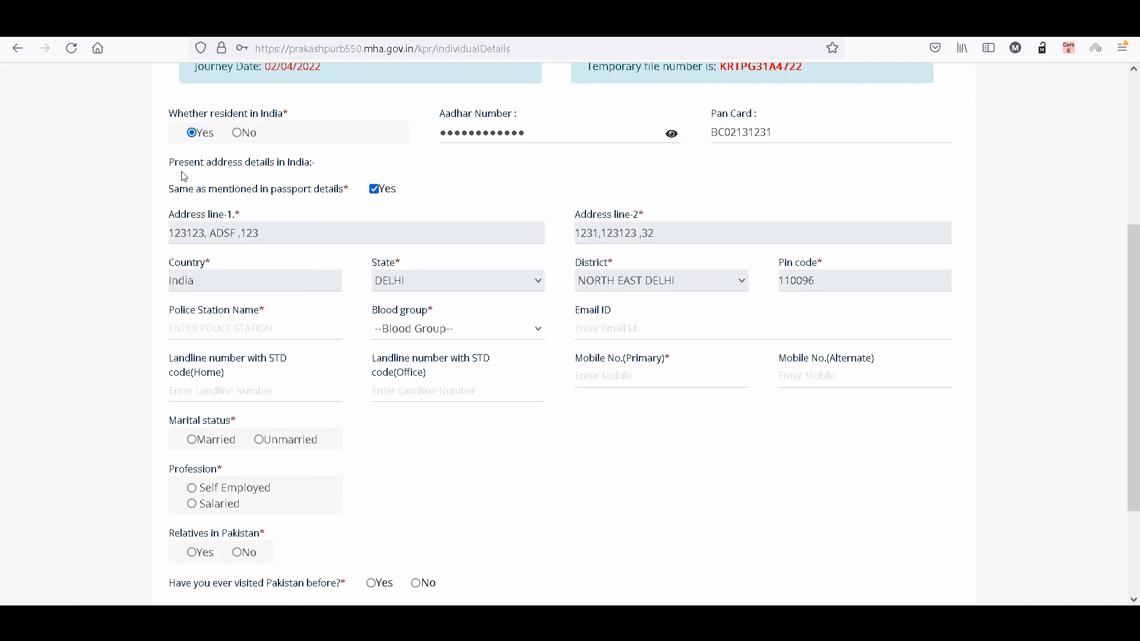
click(376, 191)
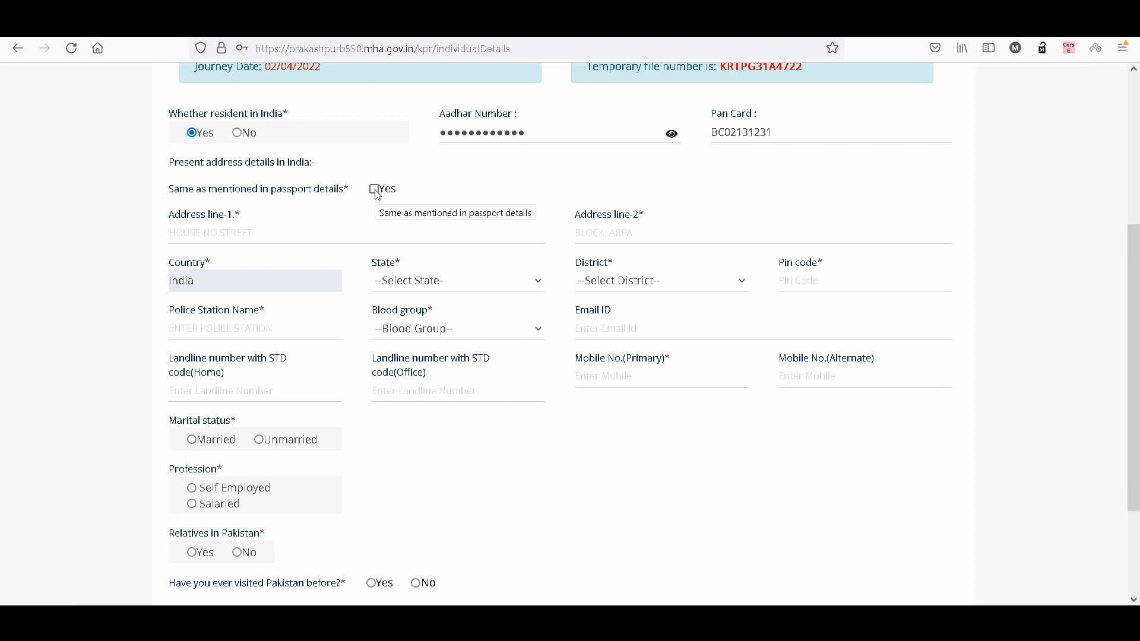
drag(168, 221, 255, 216)
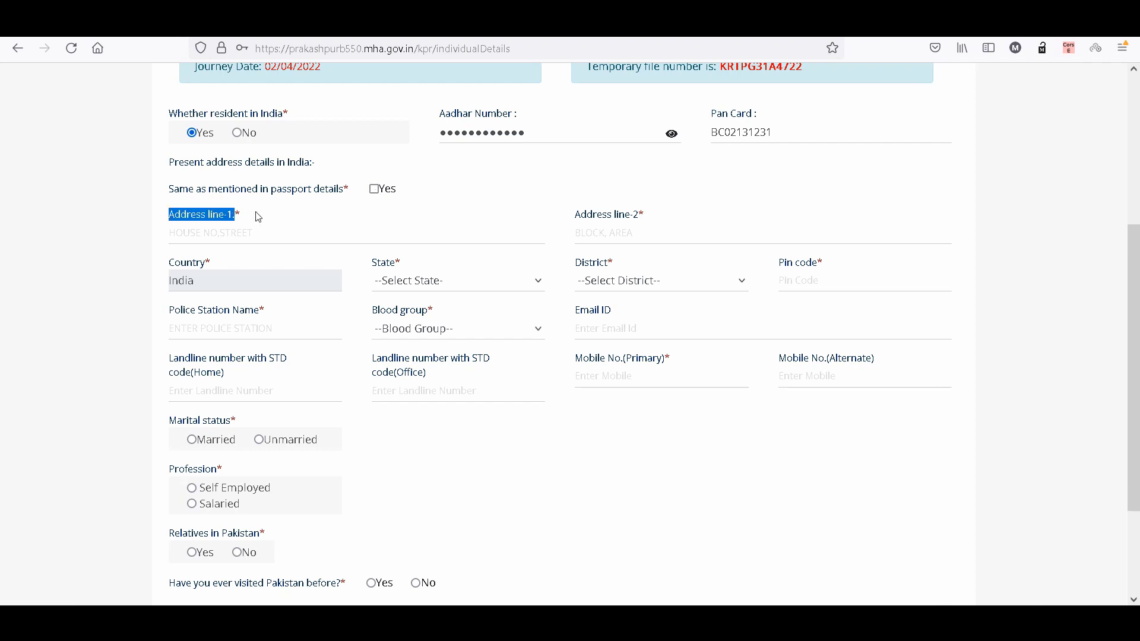
click(257, 217)
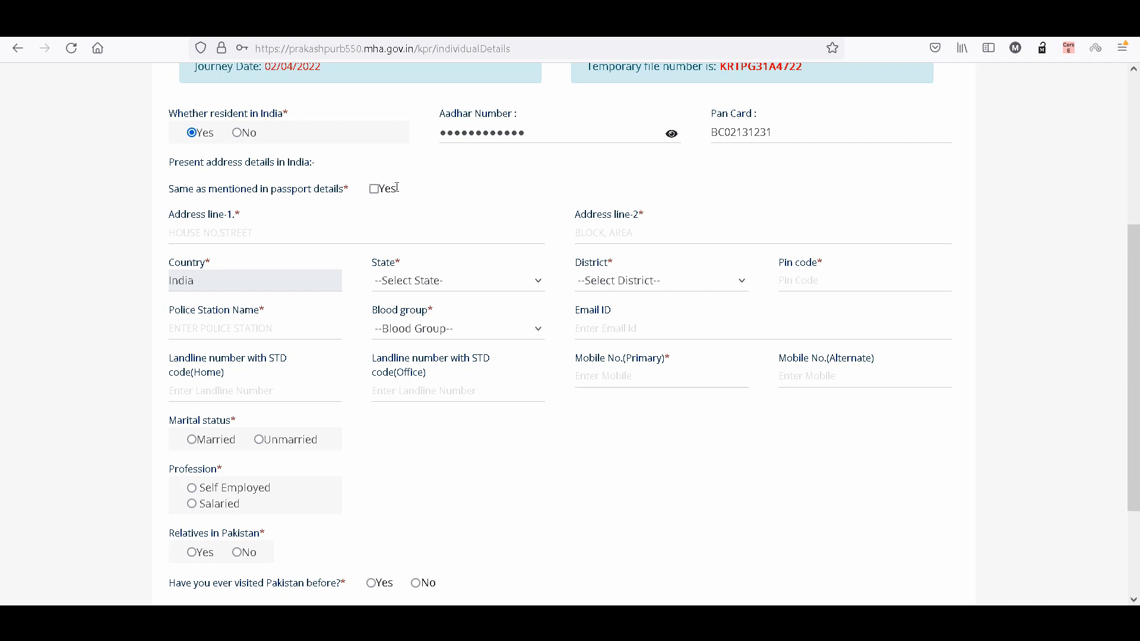
click(374, 191)
Enter DELHI as the police station name, leaving the blood group unselected.
scroll(196, 184, down, 3)
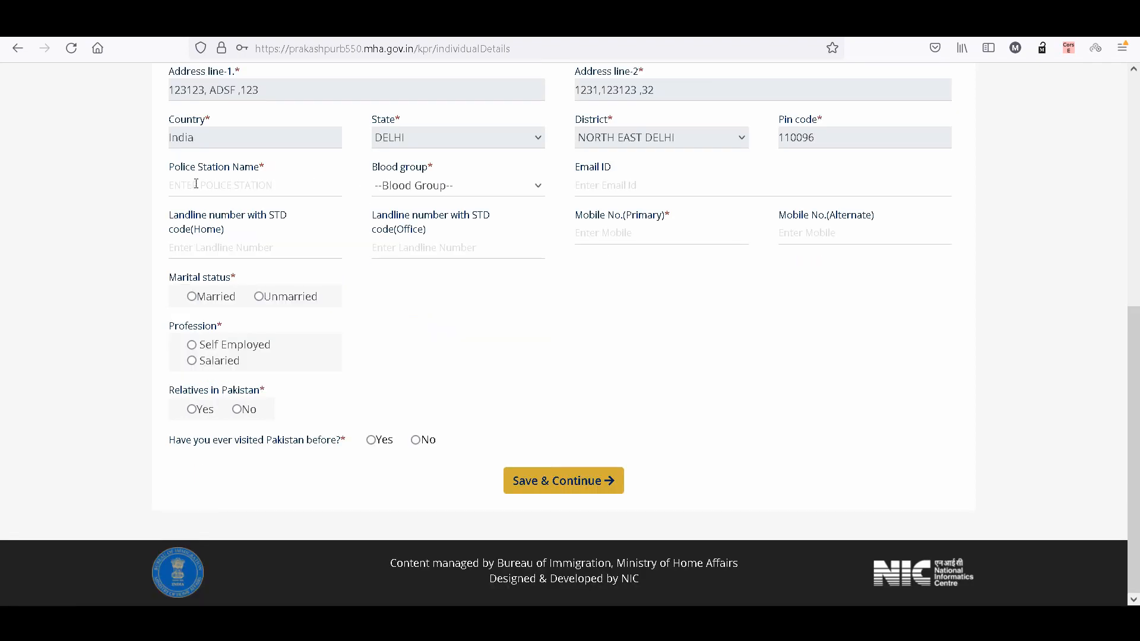
click(235, 186)
text(DELHI)
key(Tab)
key(Tab)
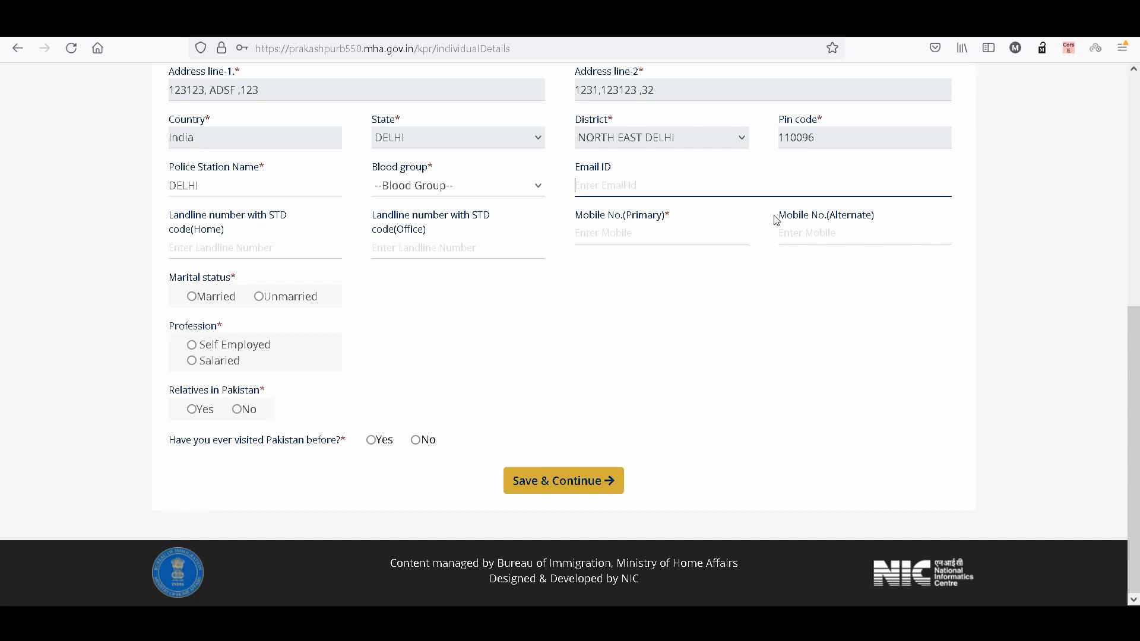
Set the marital status to Unmarried and the profession to Salaried.
drag(172, 283, 230, 275)
click(259, 296)
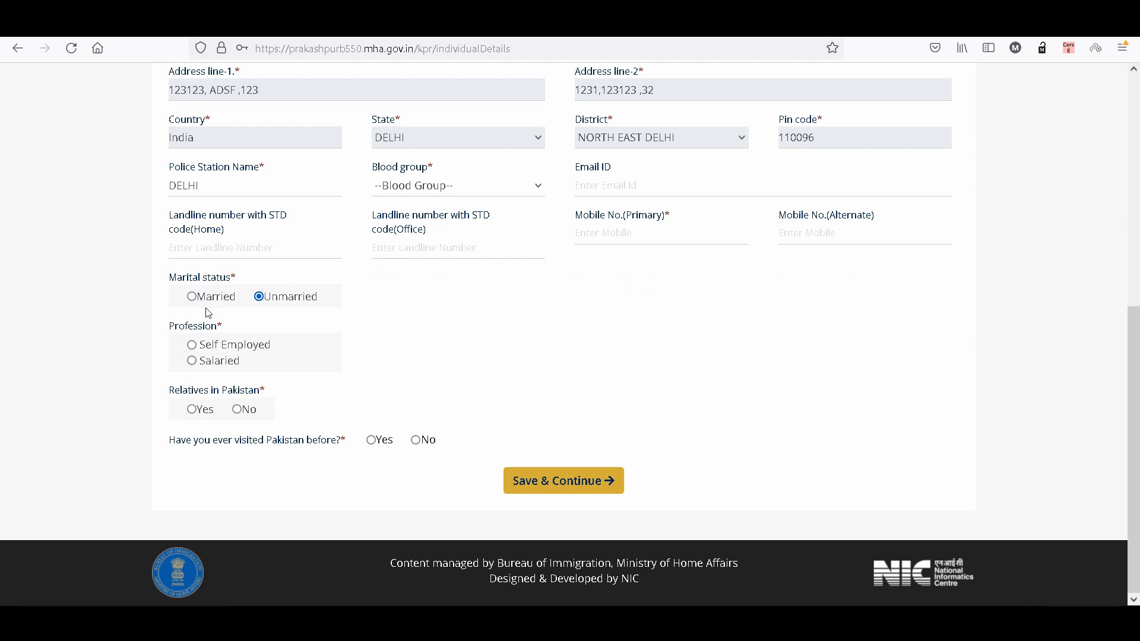
drag(168, 329, 230, 331)
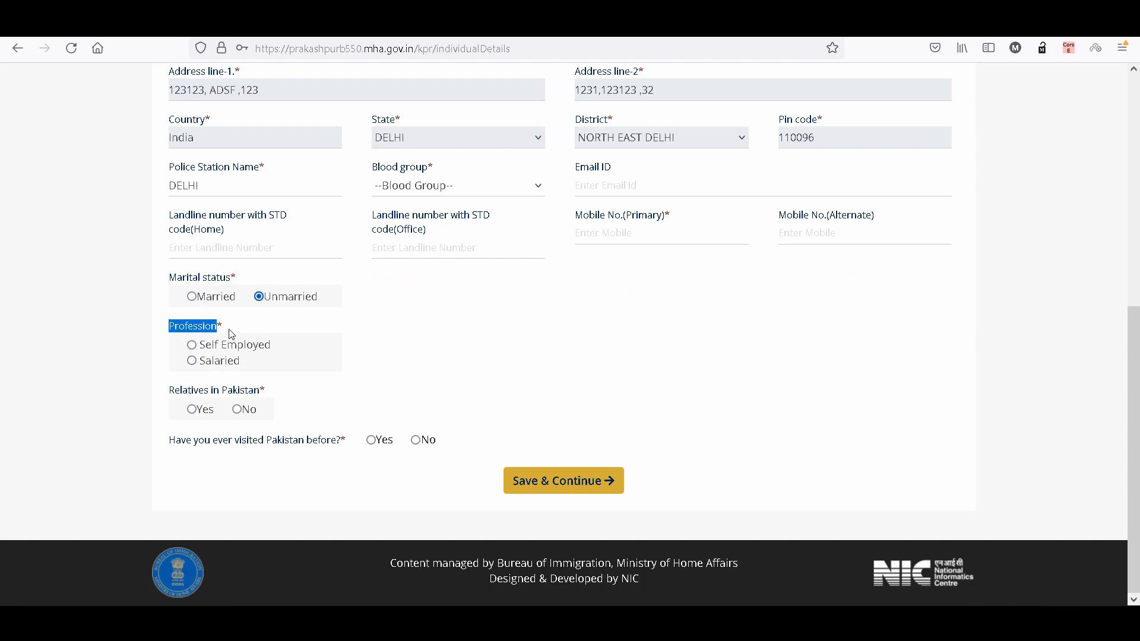
click(200, 359)
scroll(266, 399, down, 2)
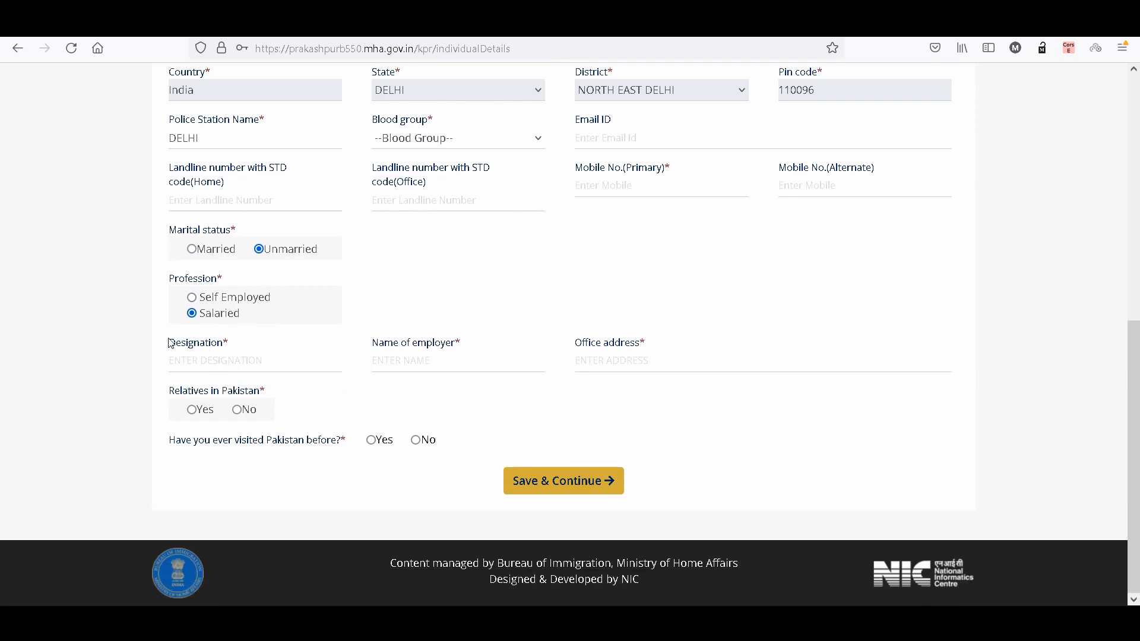
drag(169, 342, 242, 351)
click(242, 351)
click(380, 345)
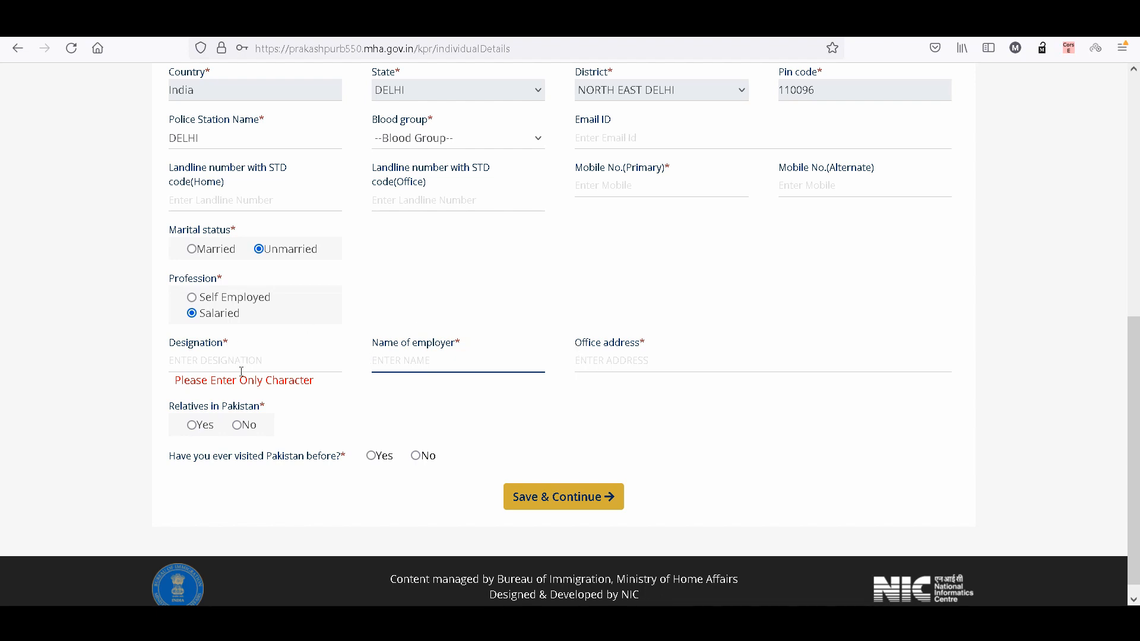
click(198, 343)
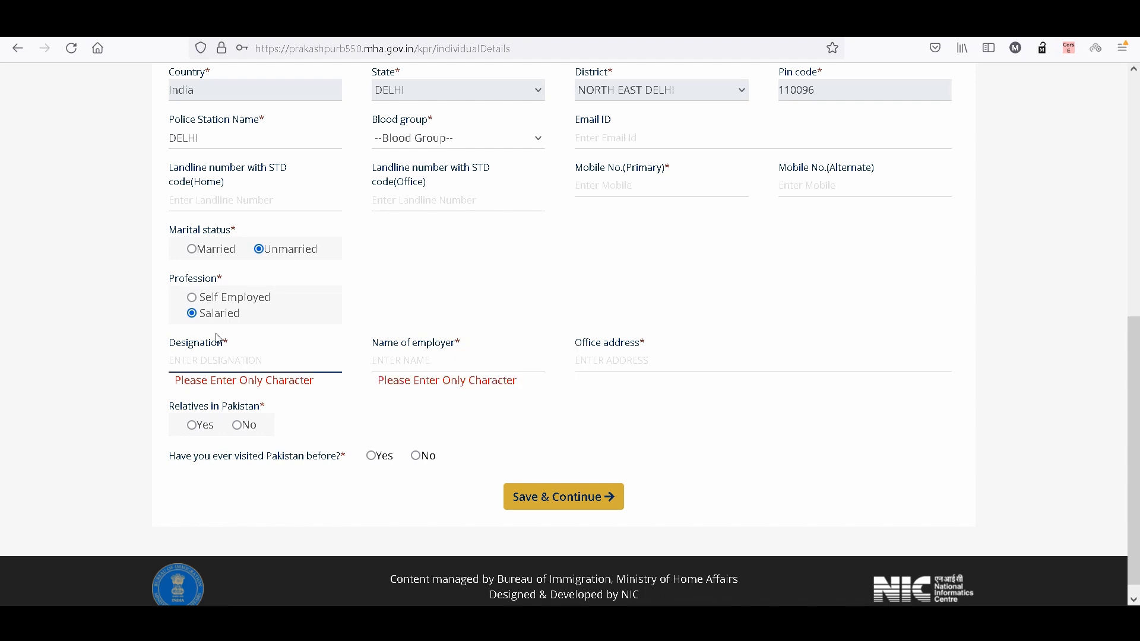
scroll(306, 244, up, 2)
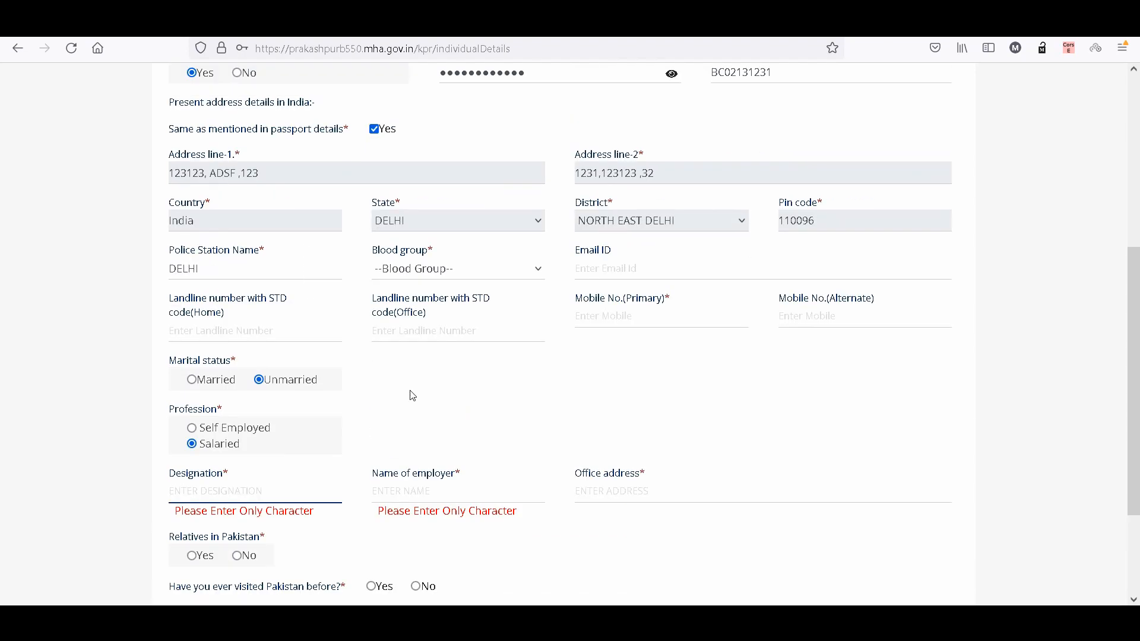
scroll(356, 380, down, 2)
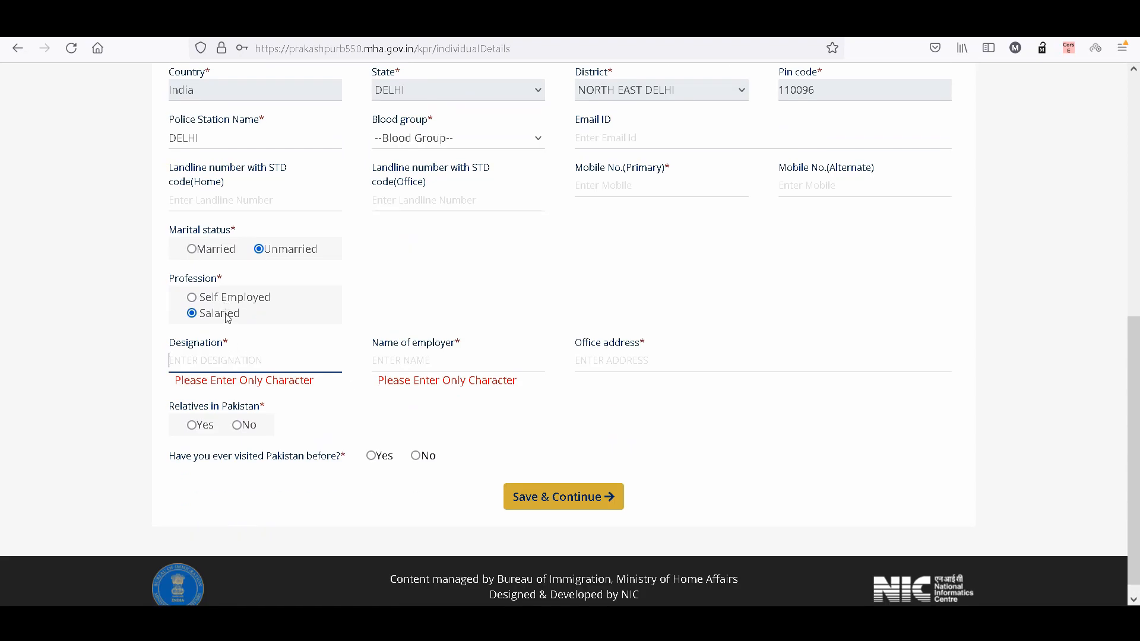
Fill in the job details with designation DATA ANALYST, employer DELOITTE and office address MUMBAI.
click(447, 365)
click(242, 358)
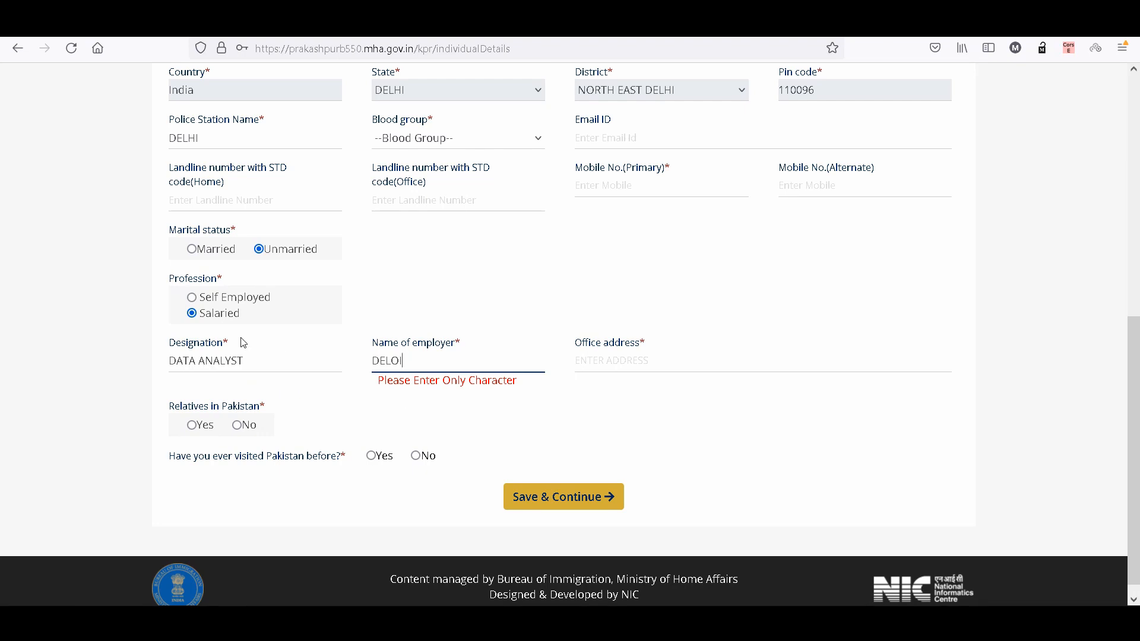
key(Tab)
text(MUMBA)
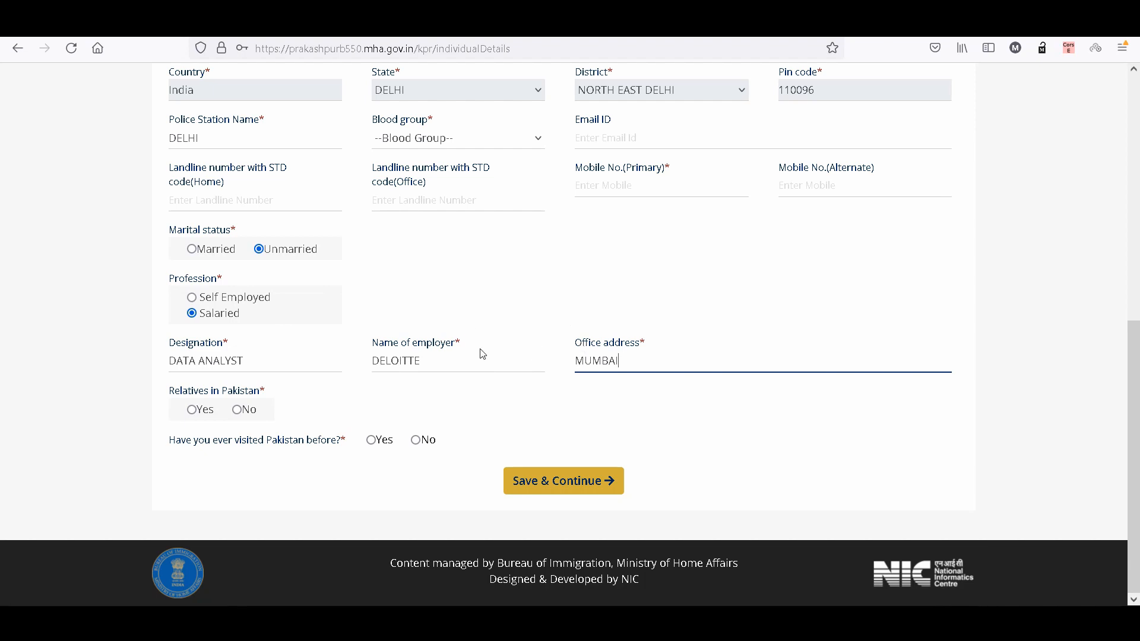
drag(465, 359, 348, 360)
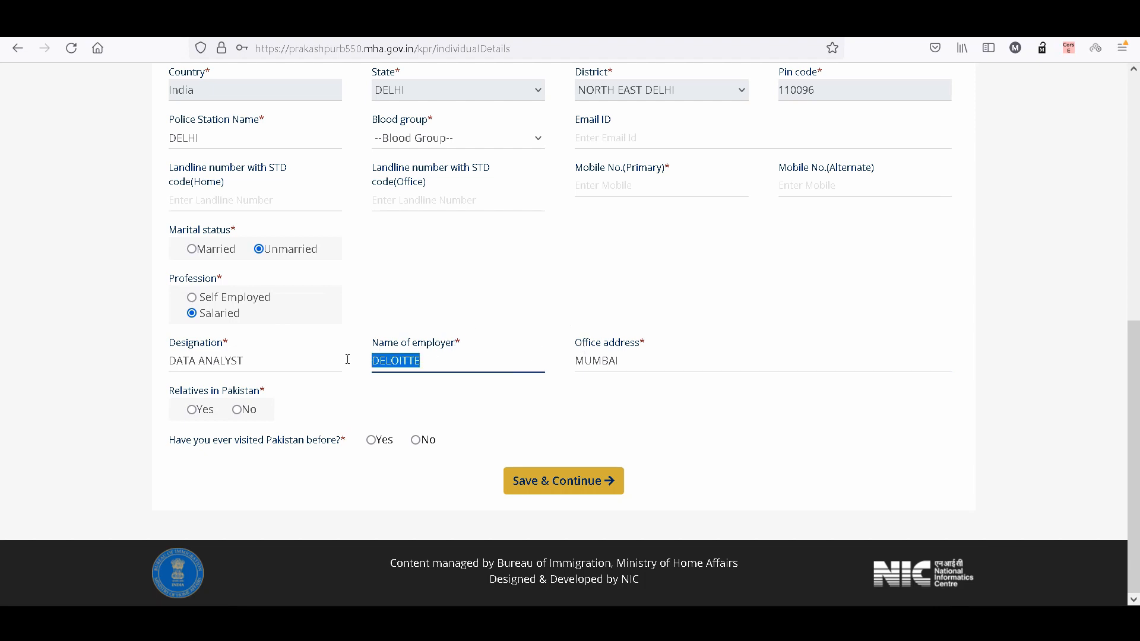
click(451, 342)
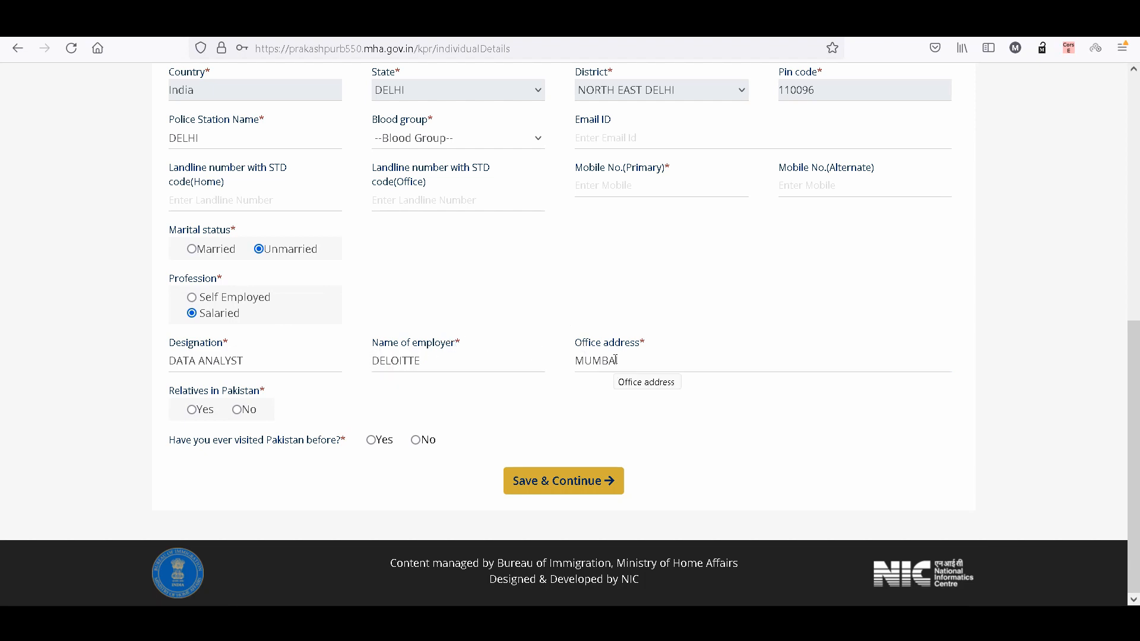
drag(437, 358, 359, 355)
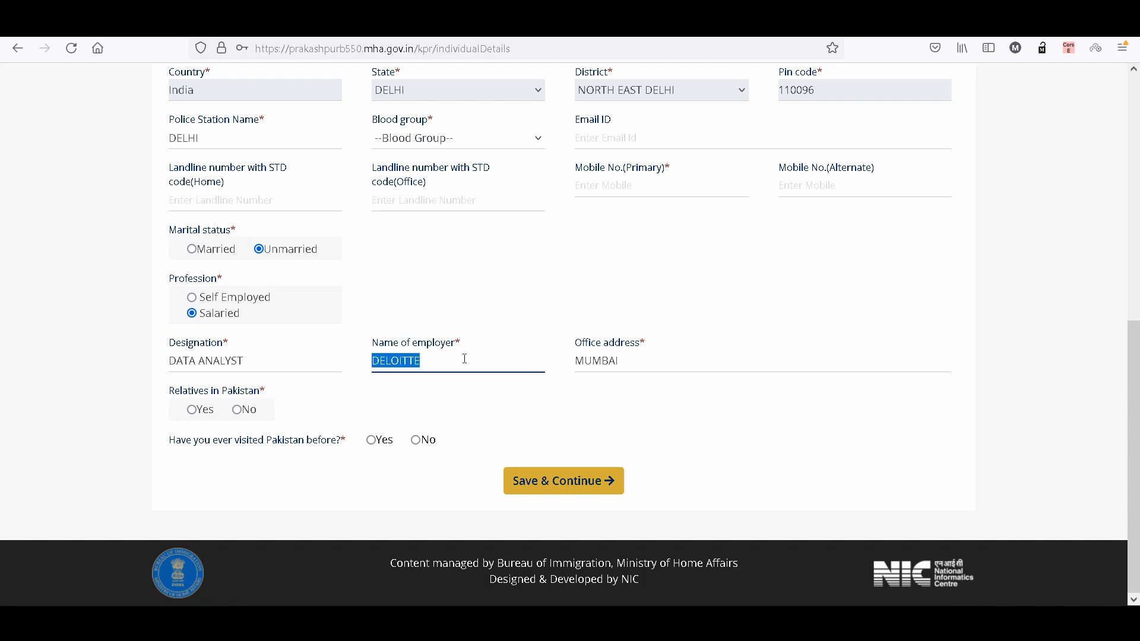
click(436, 359)
drag(435, 359, 356, 359)
click(435, 360)
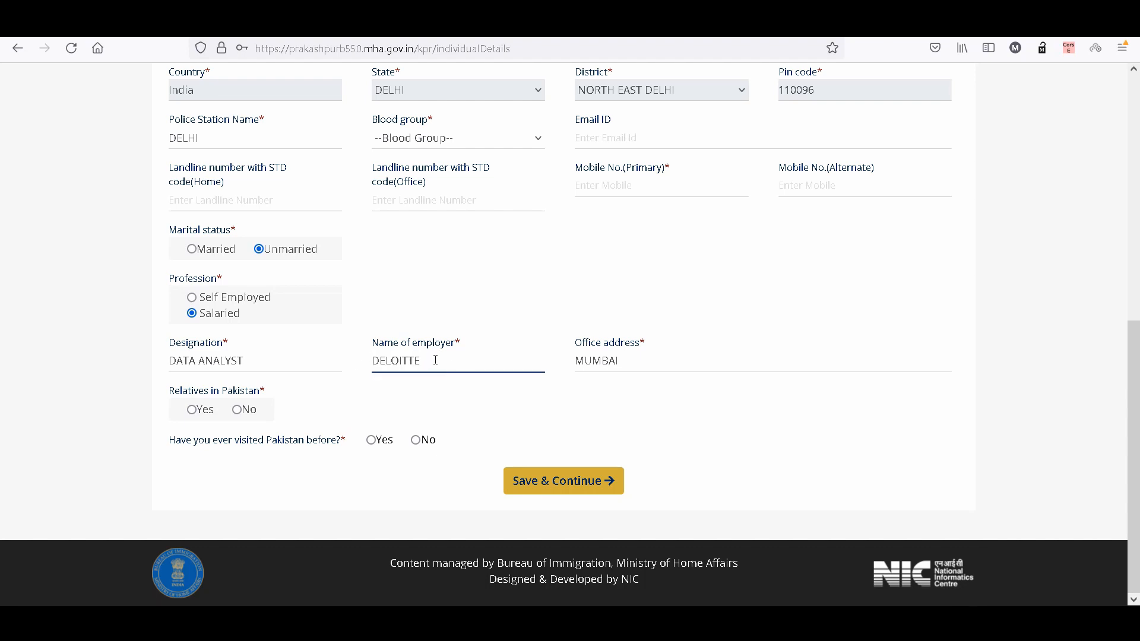
drag(445, 359, 326, 363)
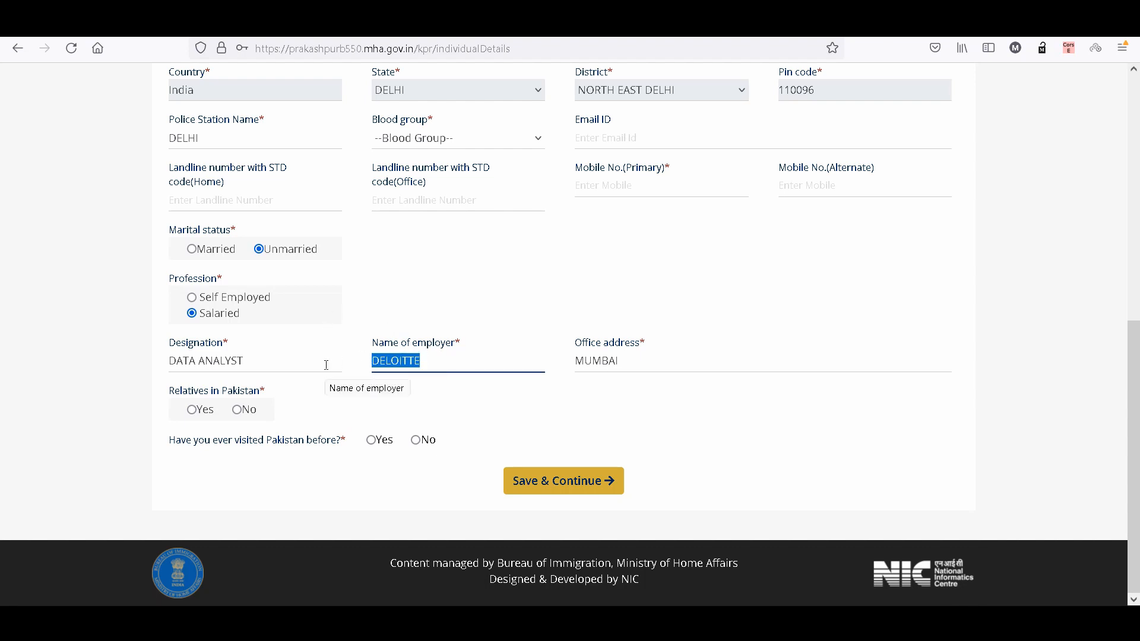
click(369, 354)
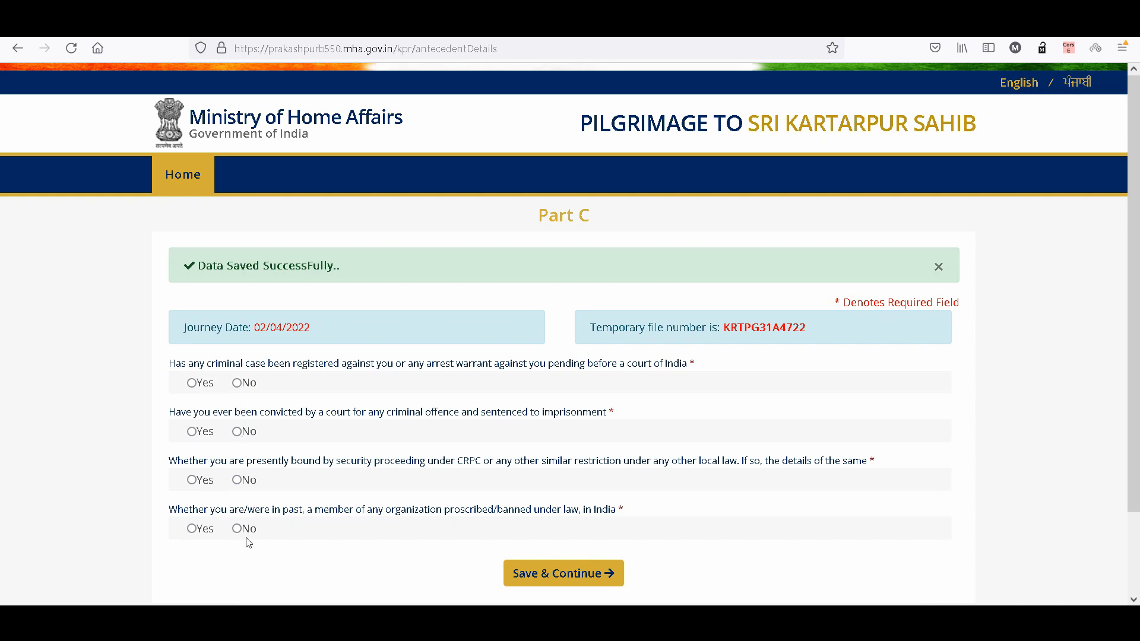
Answer No to the Part C question about security proceedings and save the section to continue to the photograph upload.
click(237, 481)
click(529, 585)
scroll(598, 371, down, 3)
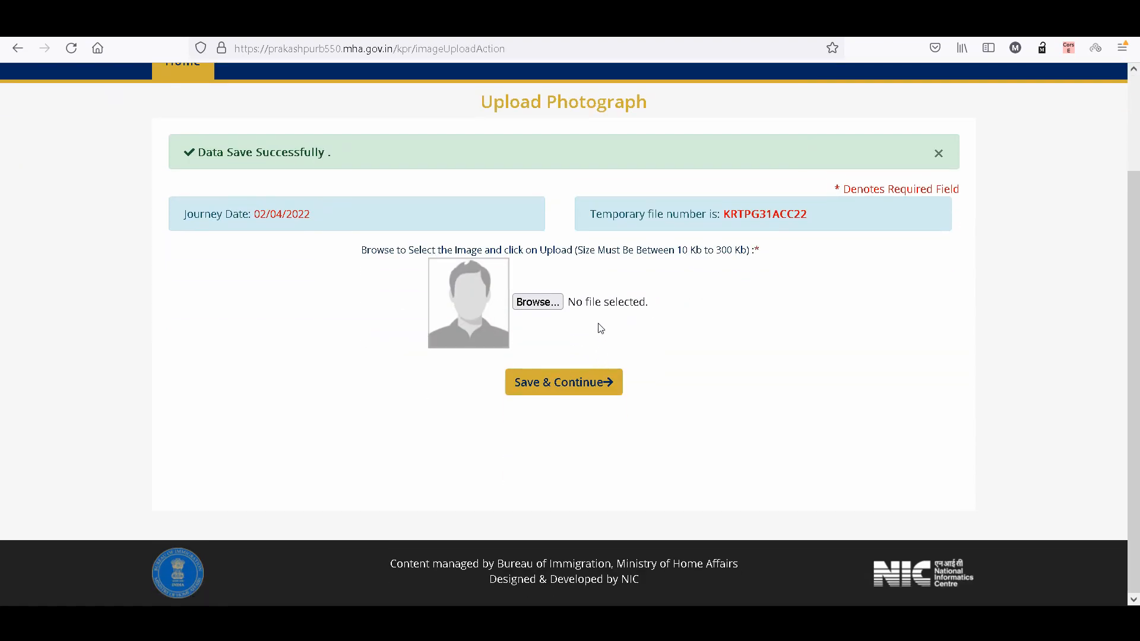